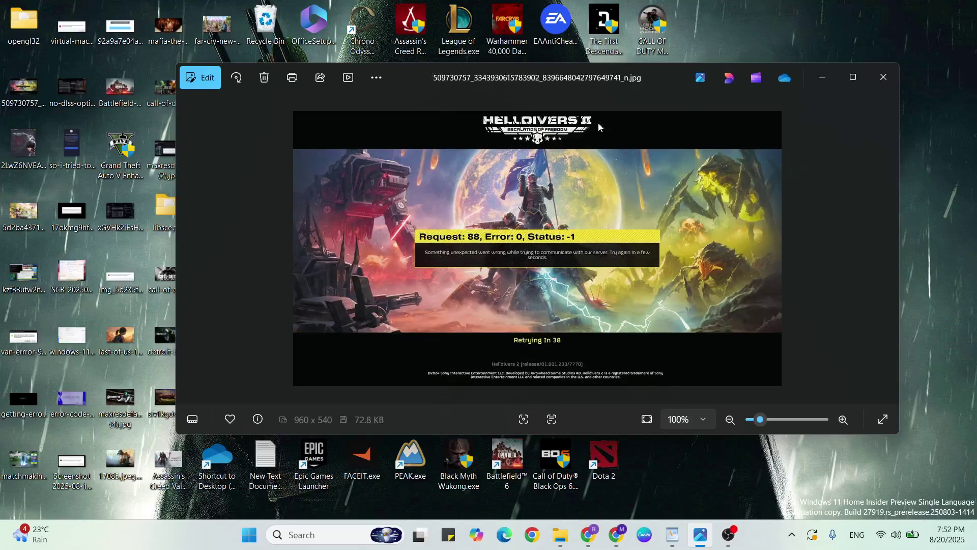
# Step: Close the error screenshot, briefly show the v.docx fix-steps notes, then reveal the desktop
pyautogui.hotkey('alt', 'F4')
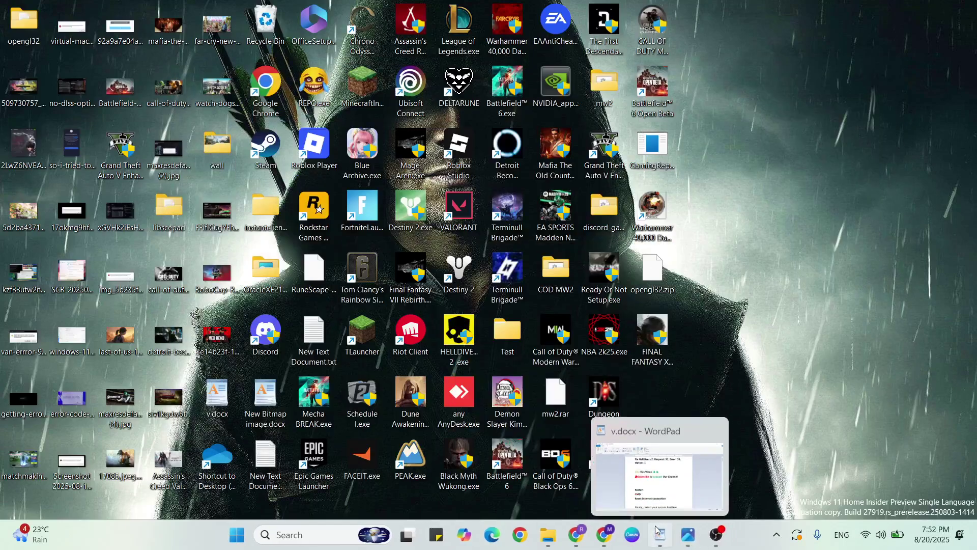
pyautogui.click(656, 531)
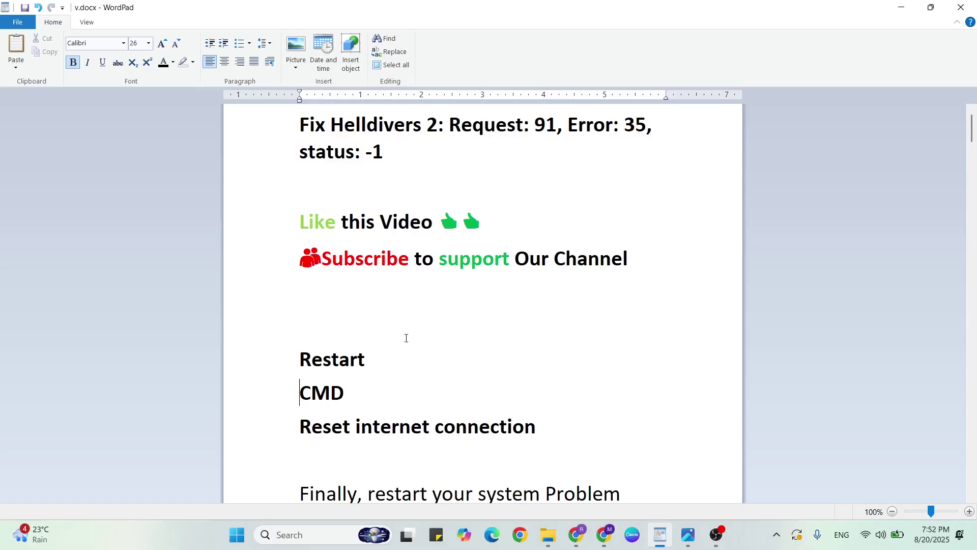
pyautogui.press('super+d')
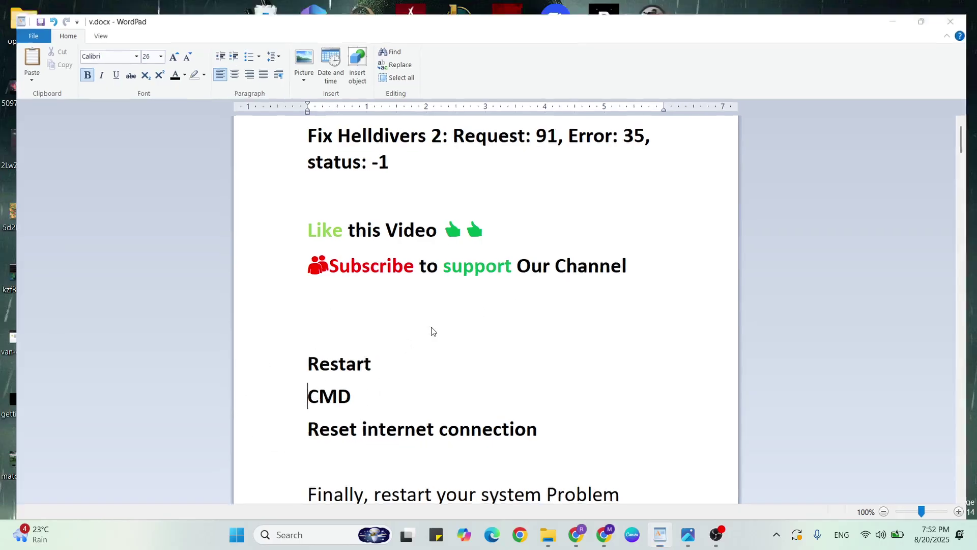
# Step: Show the Start menu power options to point out Restart, then return to the WordPad notes
pyautogui.click(236, 535)
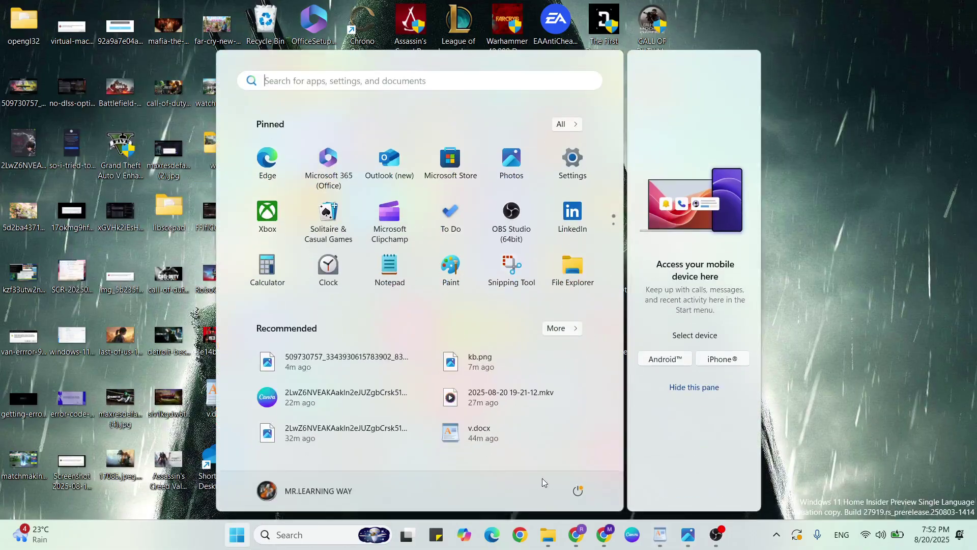
pyautogui.click(578, 490)
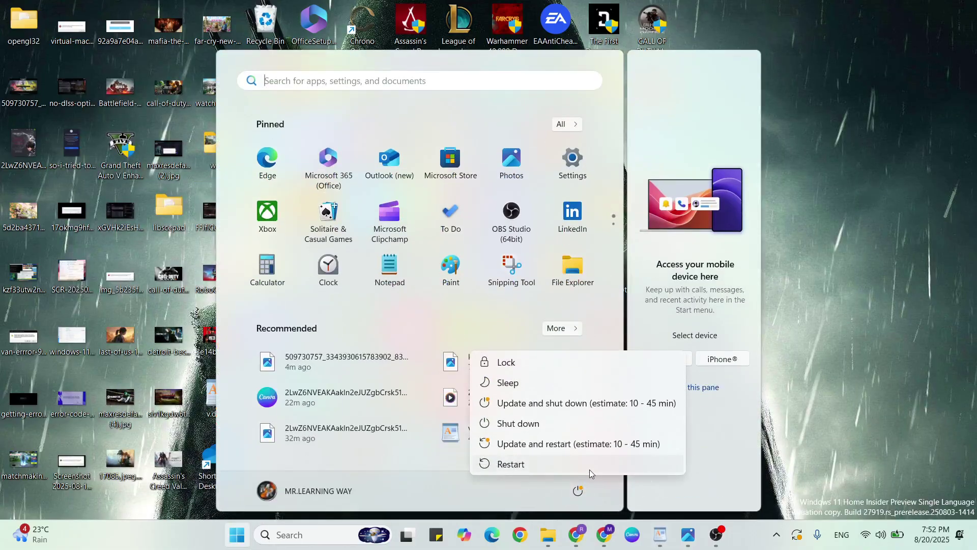
pyautogui.click(869, 340)
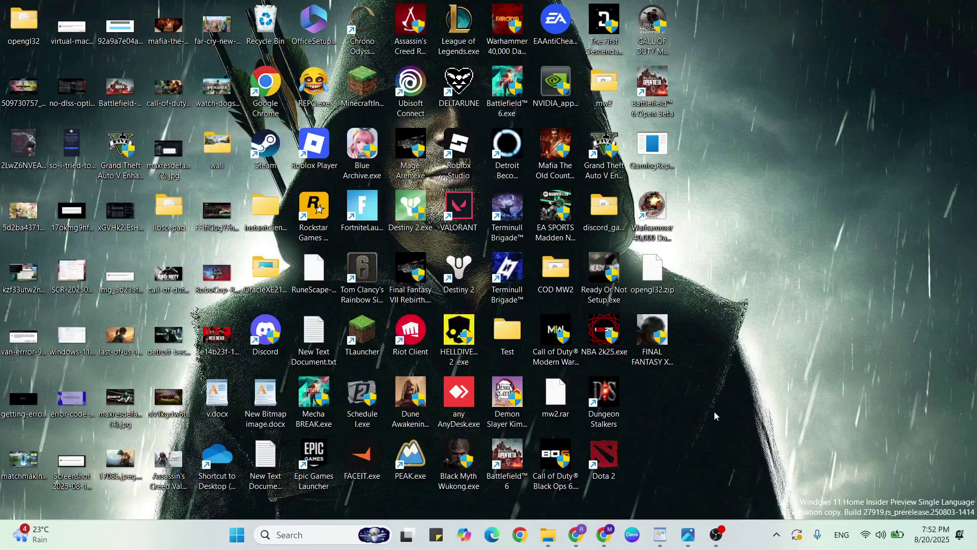
pyautogui.click(662, 535)
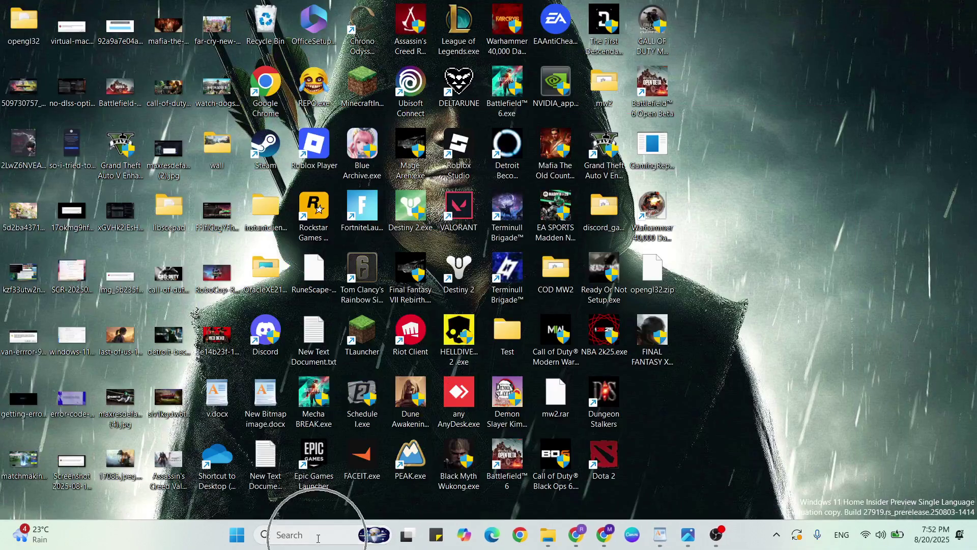
# Step: Search for cmd and open a regular Command Prompt, then close it
pyautogui.click(317, 535)
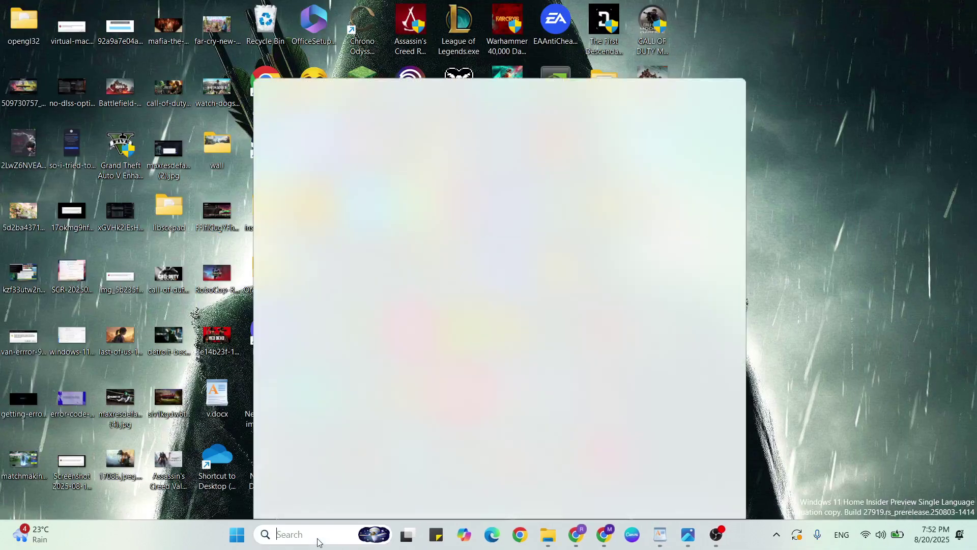
pyautogui.write('cmd')
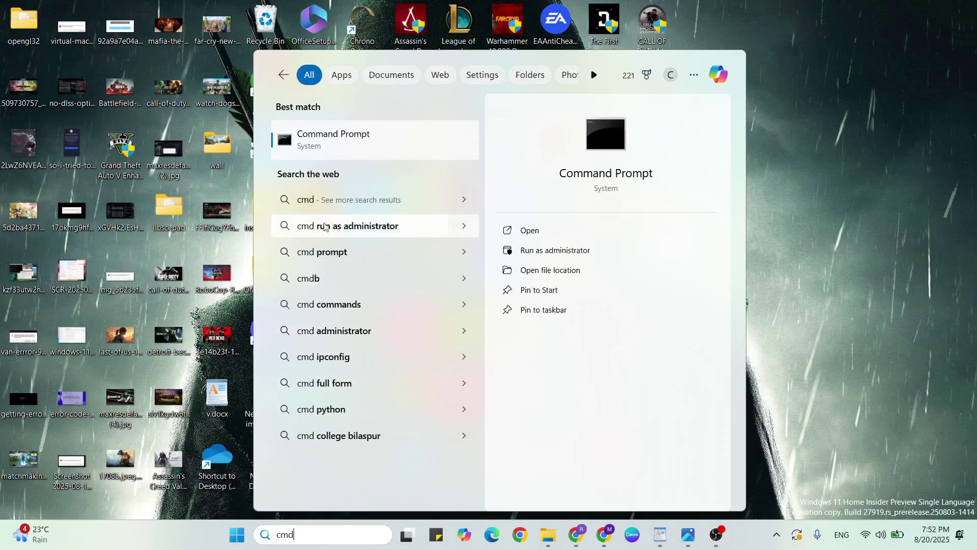
pyautogui.click(328, 135)
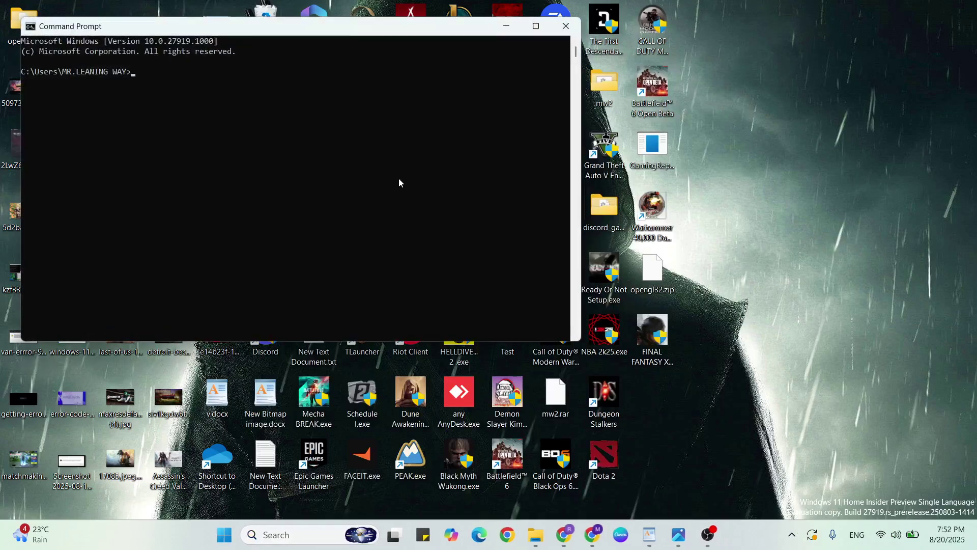
pyautogui.click(566, 26)
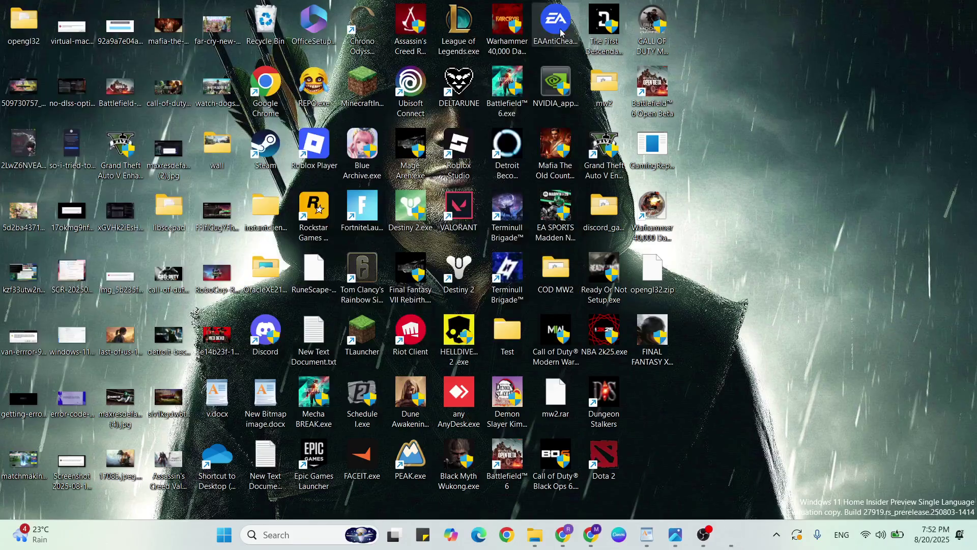
# Step: Search for Command Prompt again and launch it with Run as administrator
pyautogui.press('super')
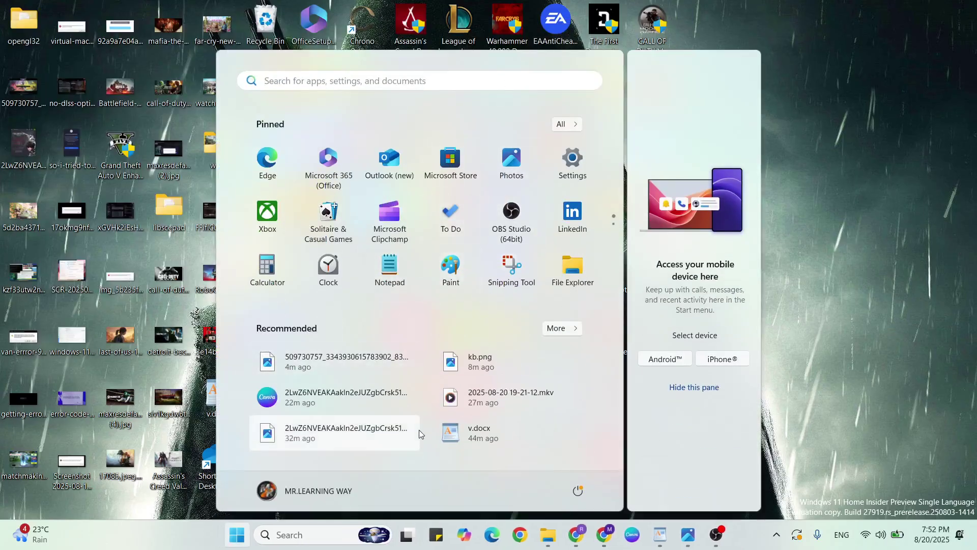
pyautogui.click(302, 529)
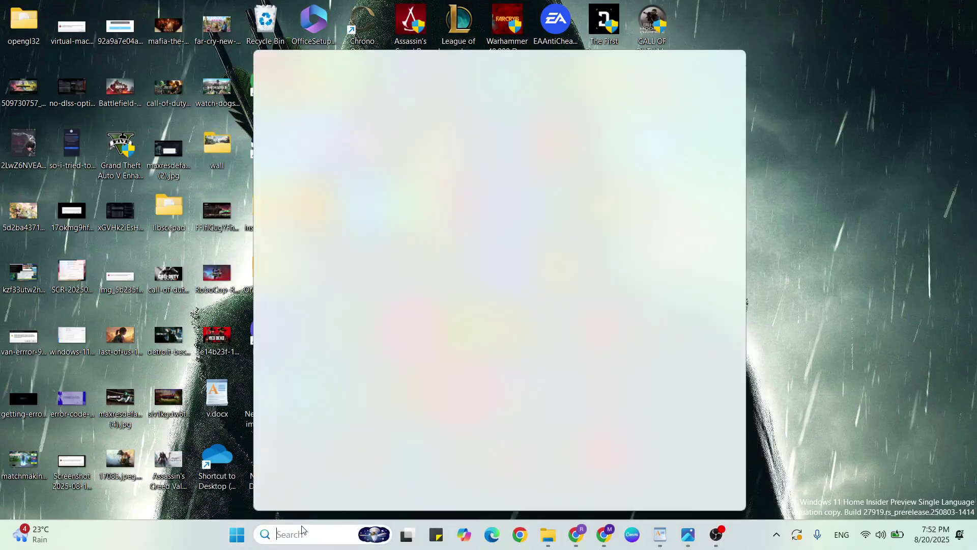
pyautogui.write('cmd')
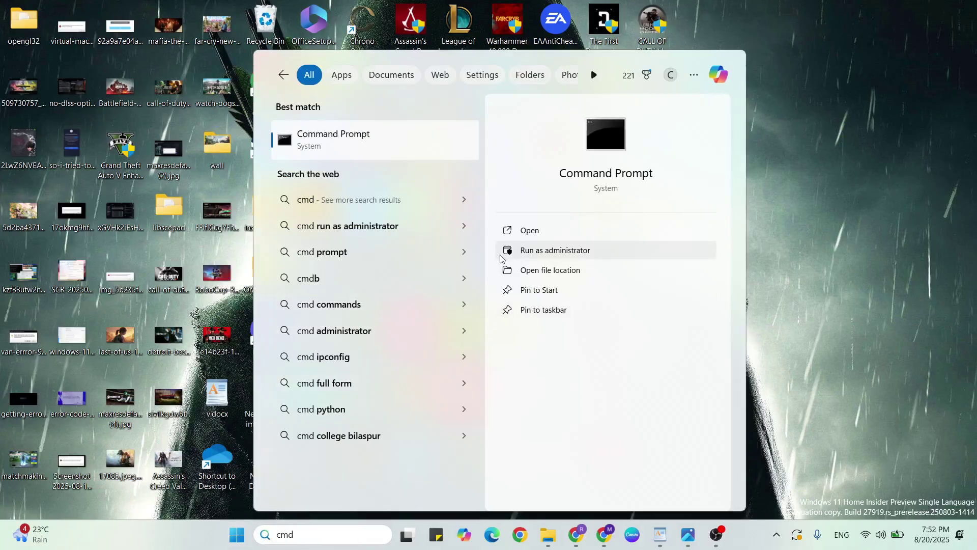
pyautogui.rightClick(345, 143)
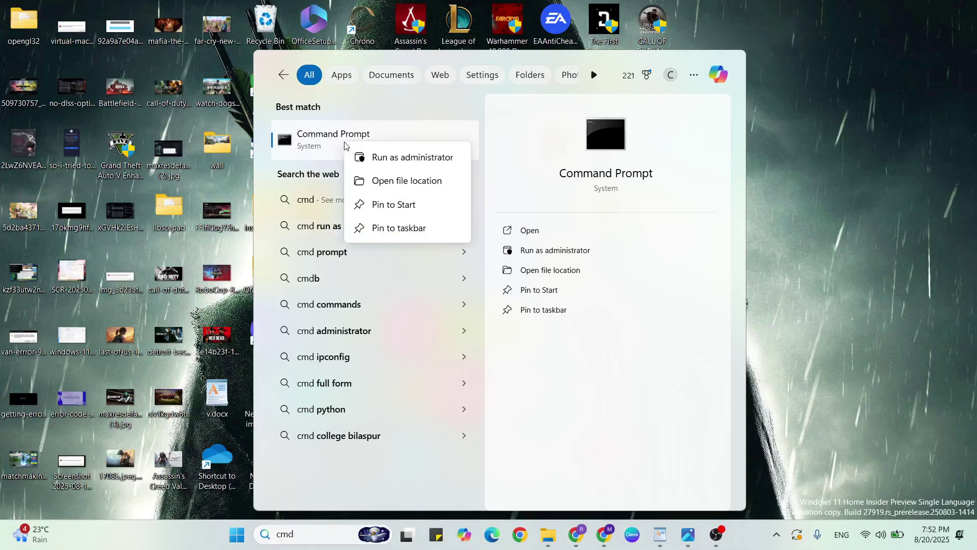
pyautogui.click(388, 158)
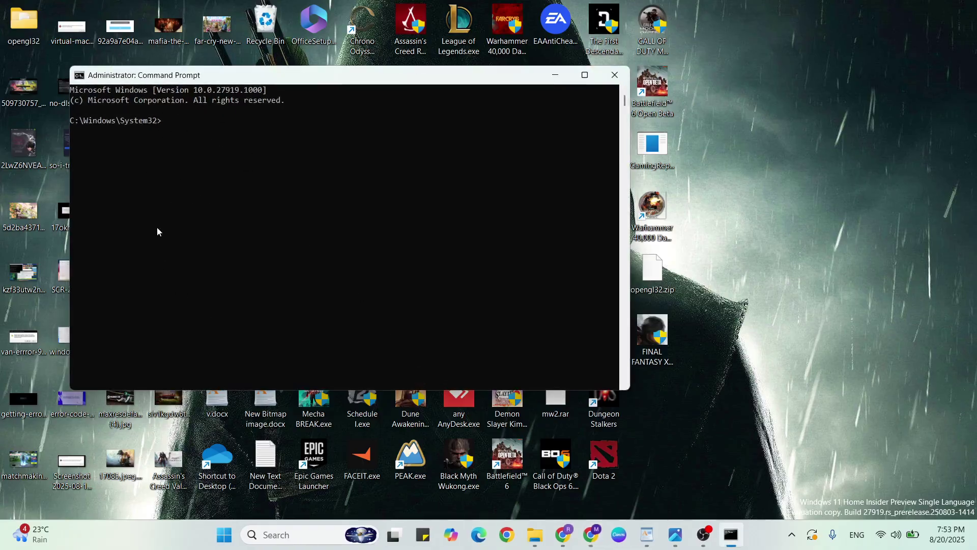
pyautogui.write('ipcon')
pyautogui.write('fig /')
pyautogui.write('flush')
pyautogui.write('dns')
# Step: Run ipconfig /flushdns, /release and /renew, then exit the admin console
pyautogui.press('Return')
pyautogui.write('i')
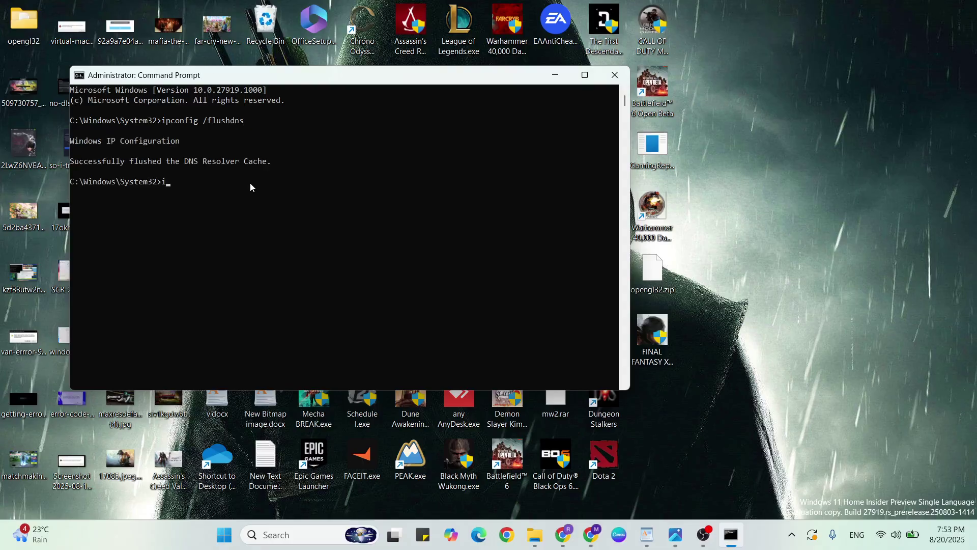
pyautogui.write('pcon')
pyautogui.write('fig')
pyautogui.write(' /release')
pyautogui.press('Return')
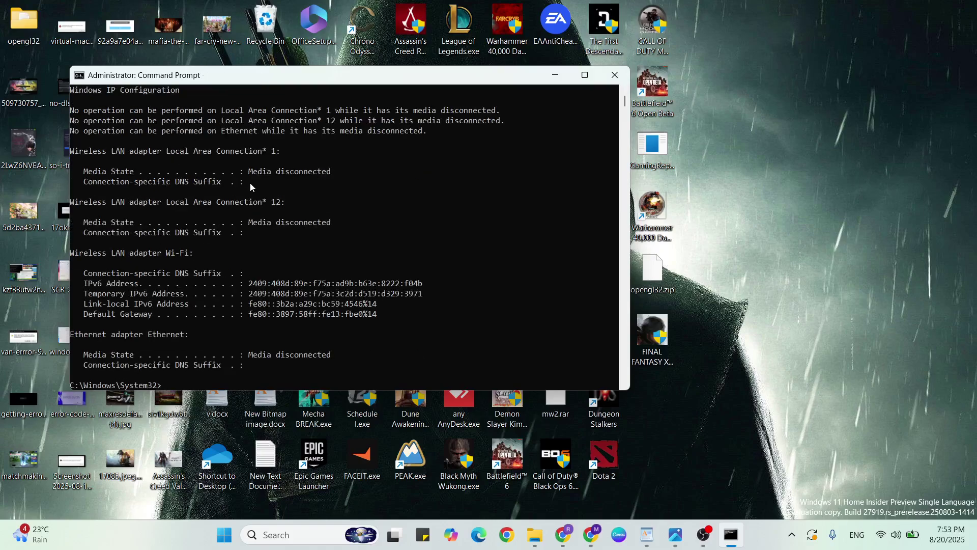
pyautogui.write('ipconf')
pyautogui.write('ig')
pyautogui.write(' /r')
pyautogui.write('enew')
pyautogui.press('Return')
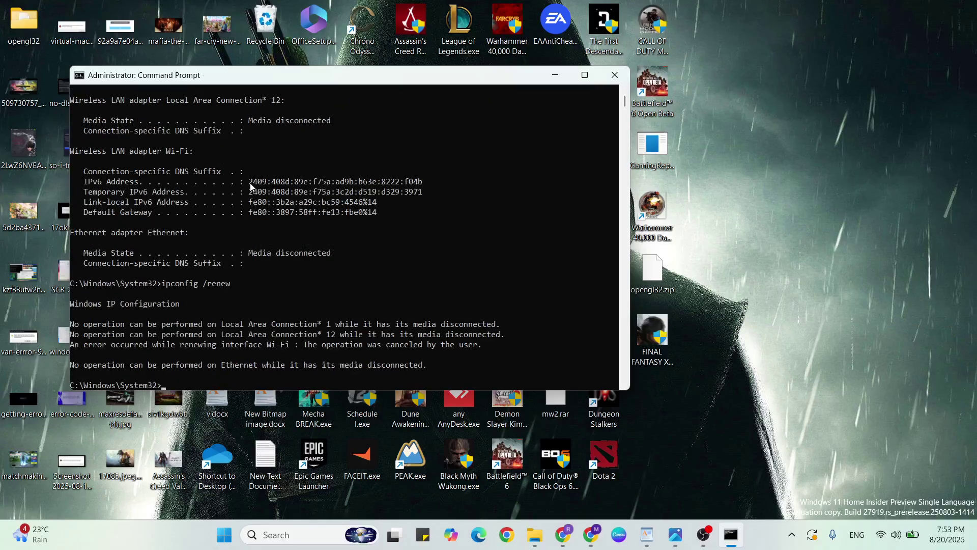
pyautogui.write('xit')
pyautogui.press('Return')
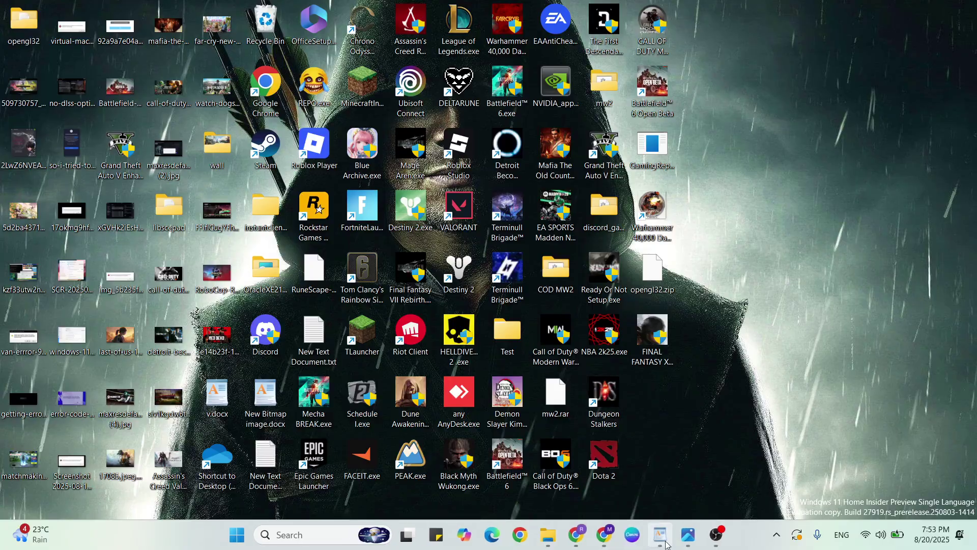
# Step: Glance at the v.docx notes, return to the desktop, and open Settings from Windows search
pyautogui.click(662, 536)
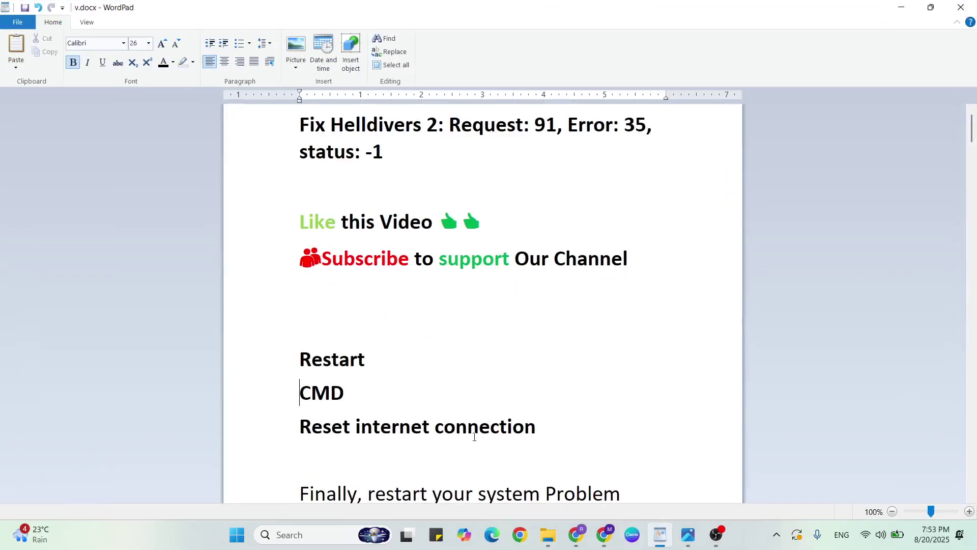
pyautogui.press('super+d')
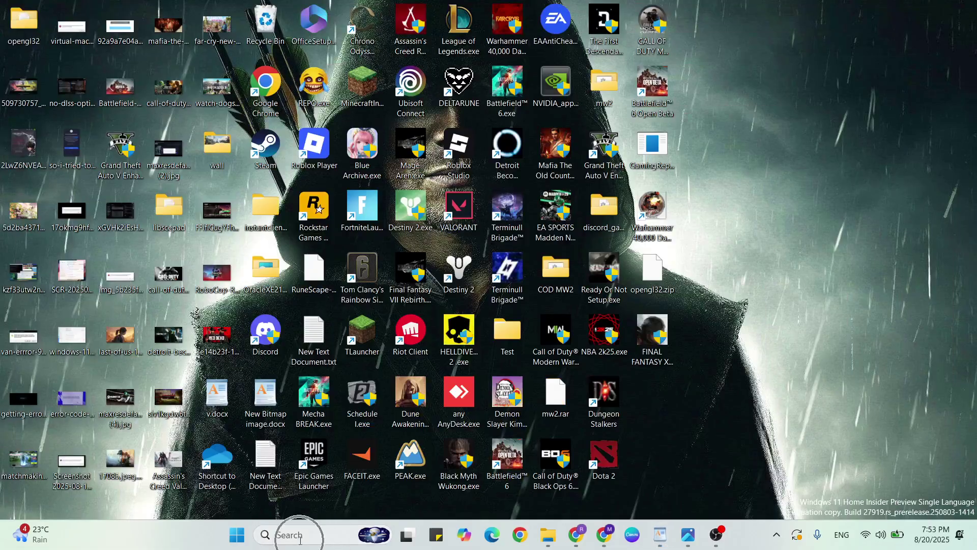
pyautogui.click(300, 534)
pyautogui.write('se')
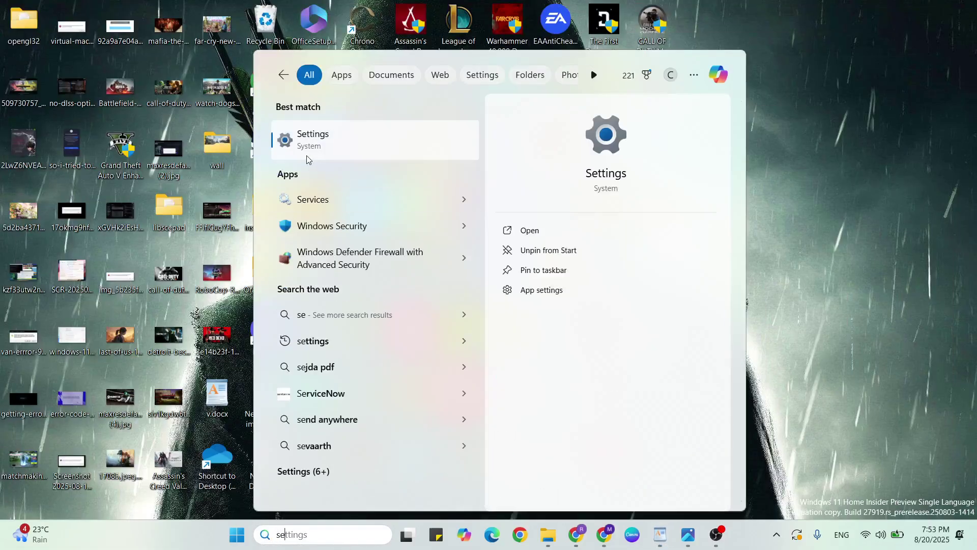
pyautogui.click(313, 151)
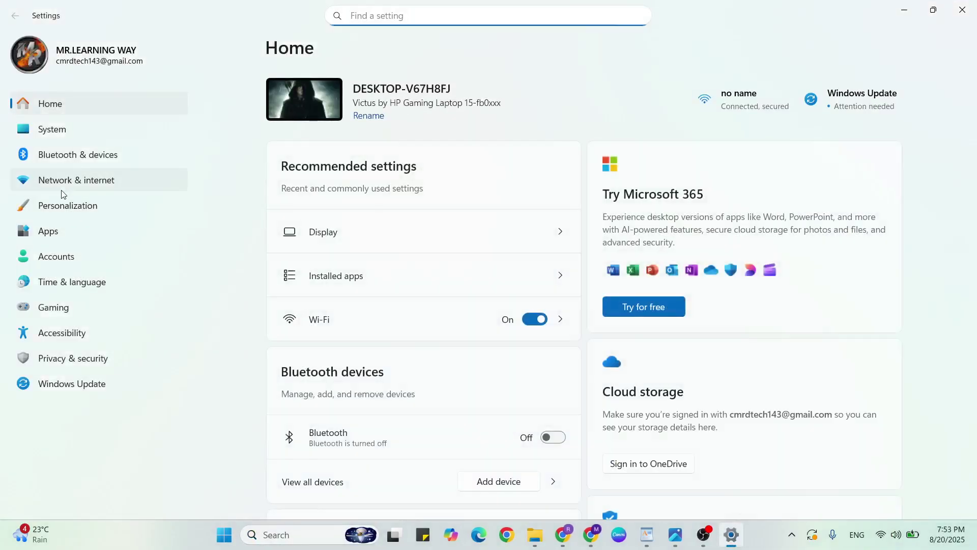
# Step: Reset all network adapters via Network & internet > Advanced network settings > Network reset, confirming Yes
pyautogui.click(59, 183)
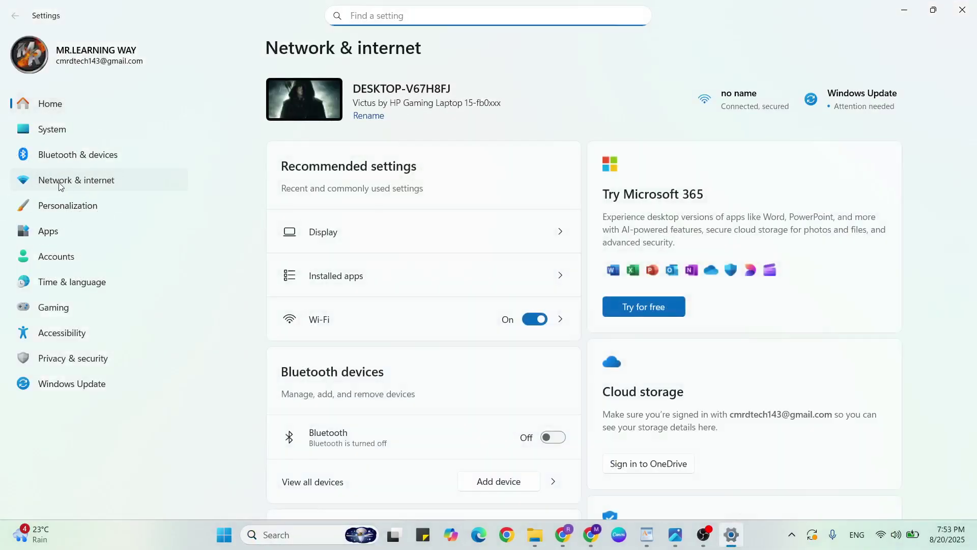
pyautogui.scroll(-1, 460, 286)
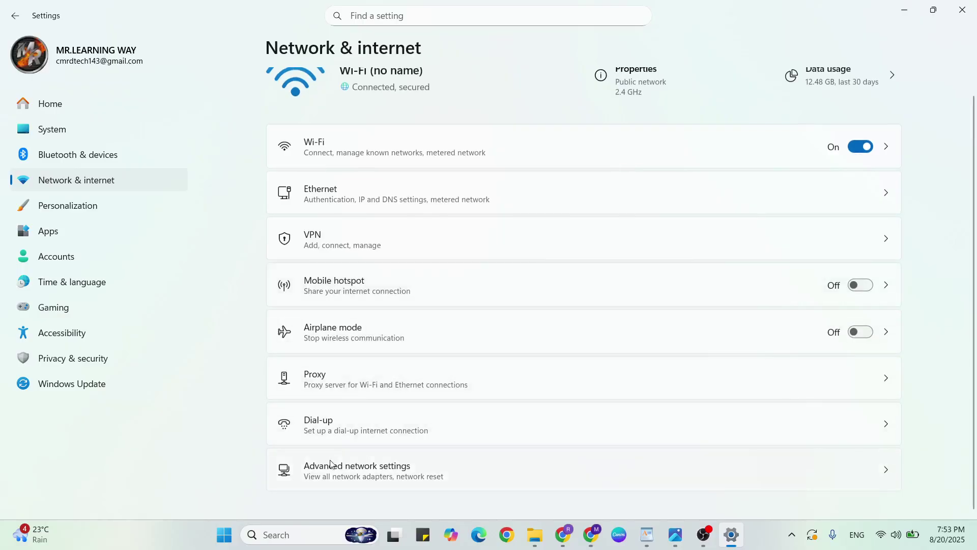
pyautogui.click(366, 477)
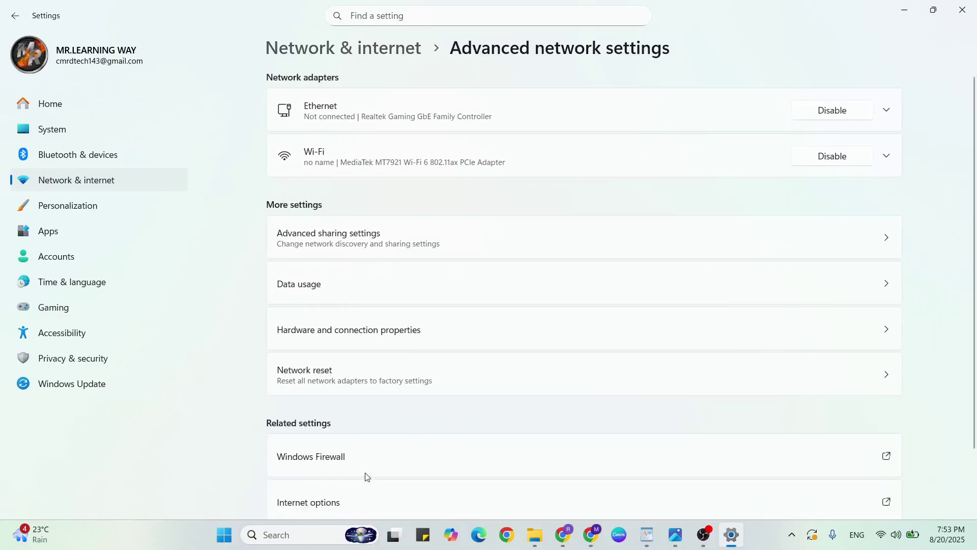
pyautogui.click(398, 377)
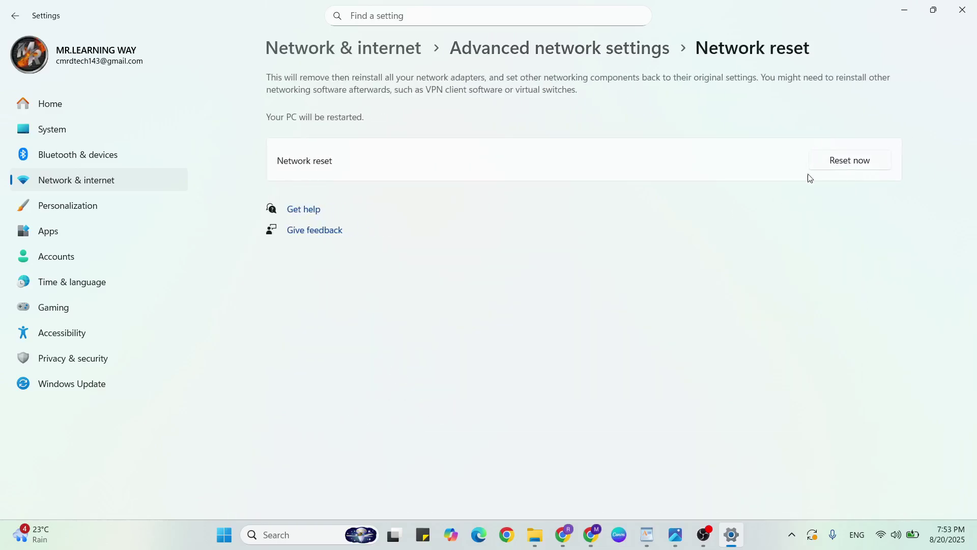
pyautogui.click(853, 165)
pyautogui.click(443, 305)
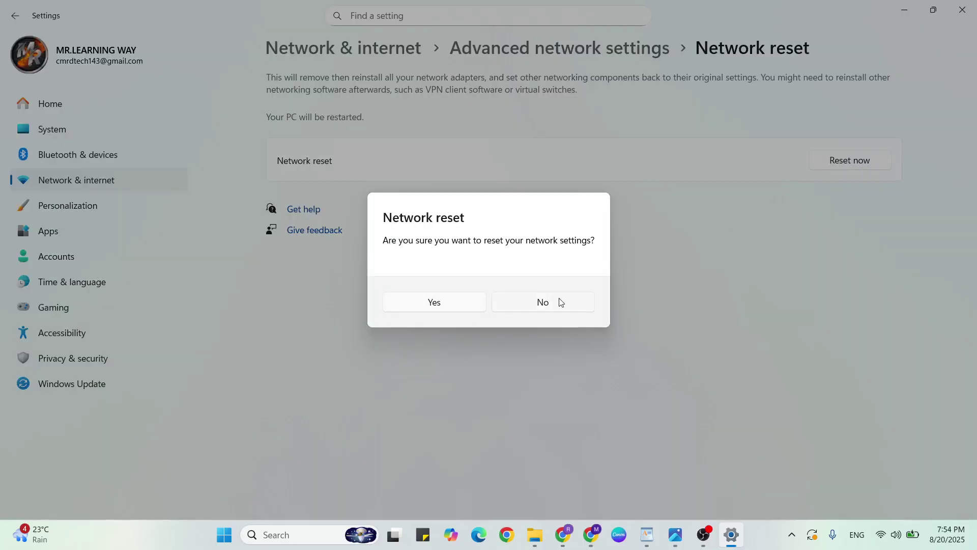
pyautogui.click(544, 302)
# Step: Close Settings and move through the v.docx notes to the restart-and-subscribe closing lines
pyautogui.click(961, 10)
pyautogui.moveTo(647, 535)
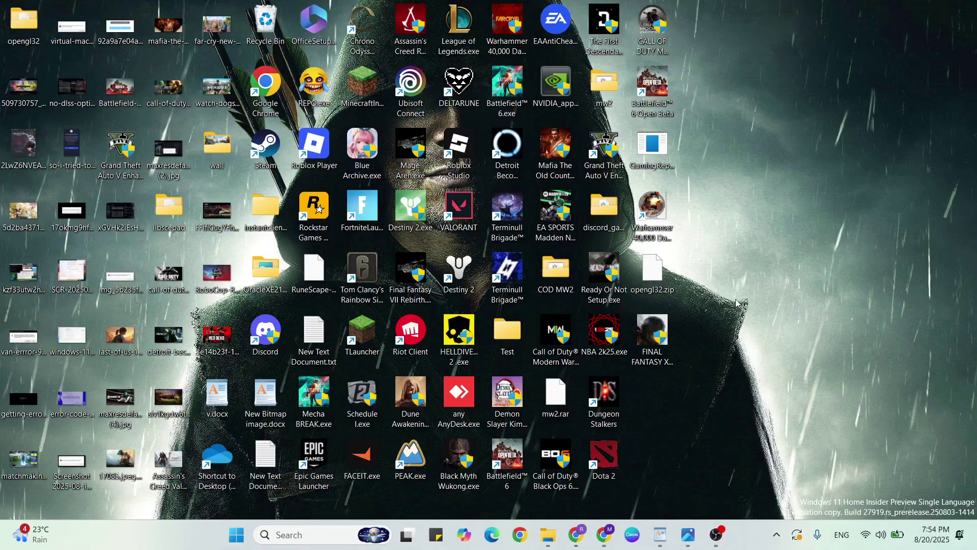
pyautogui.click(660, 534)
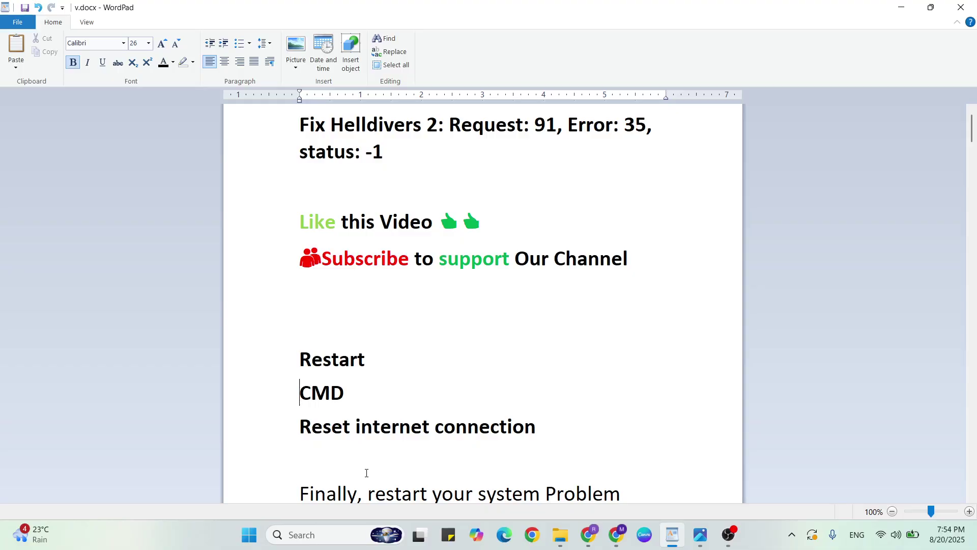
pyautogui.press('Down')
pyautogui.press('Down')
pyautogui.press('Down')
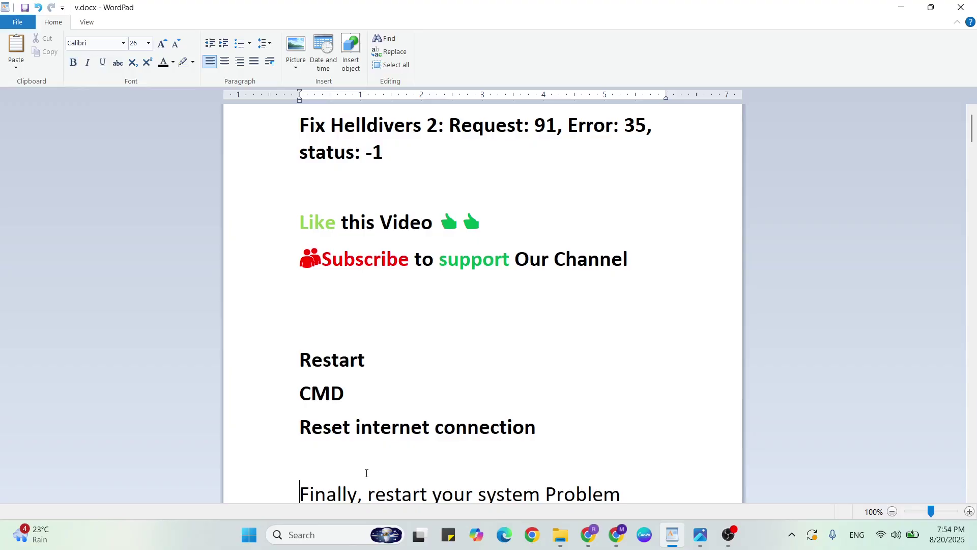
pyautogui.press('Down')
pyautogui.press('Down')
pyautogui.press('Down')
pyautogui.press('Down')
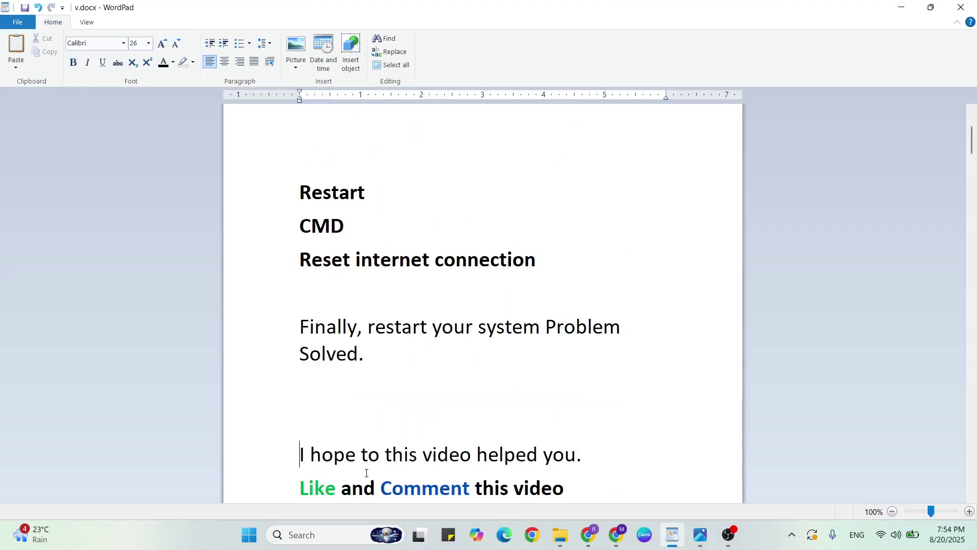
pyautogui.press('Down')
pyautogui.press('Down')
pyautogui.press('Down')
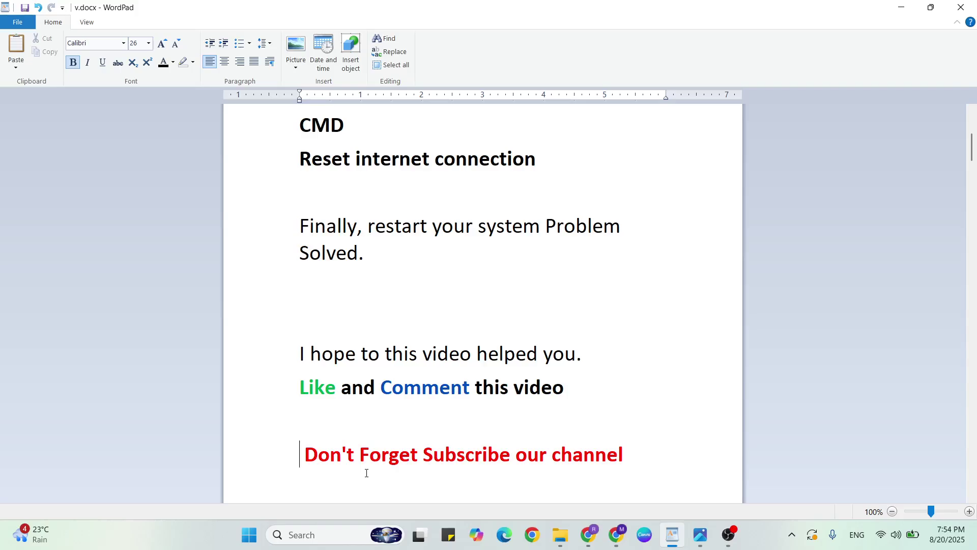
pyautogui.click(366, 473)
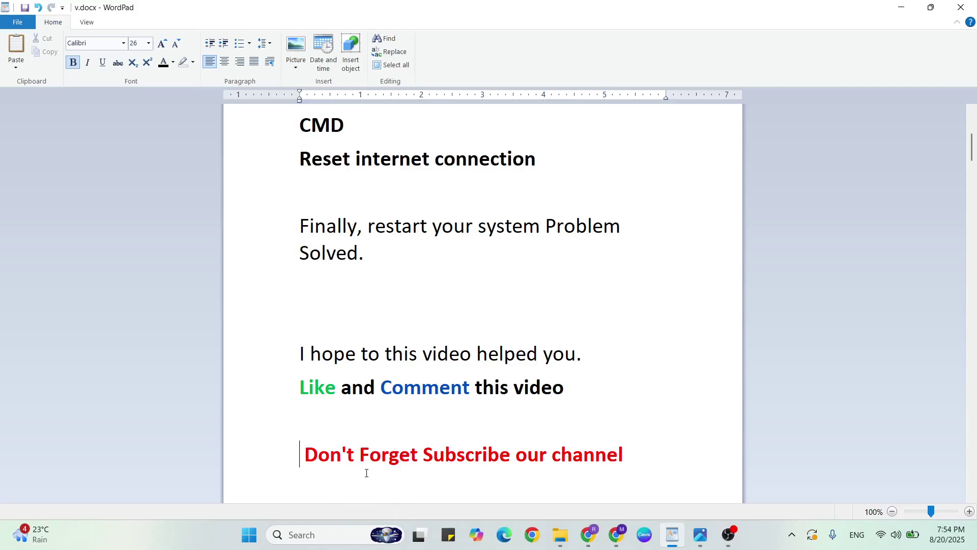